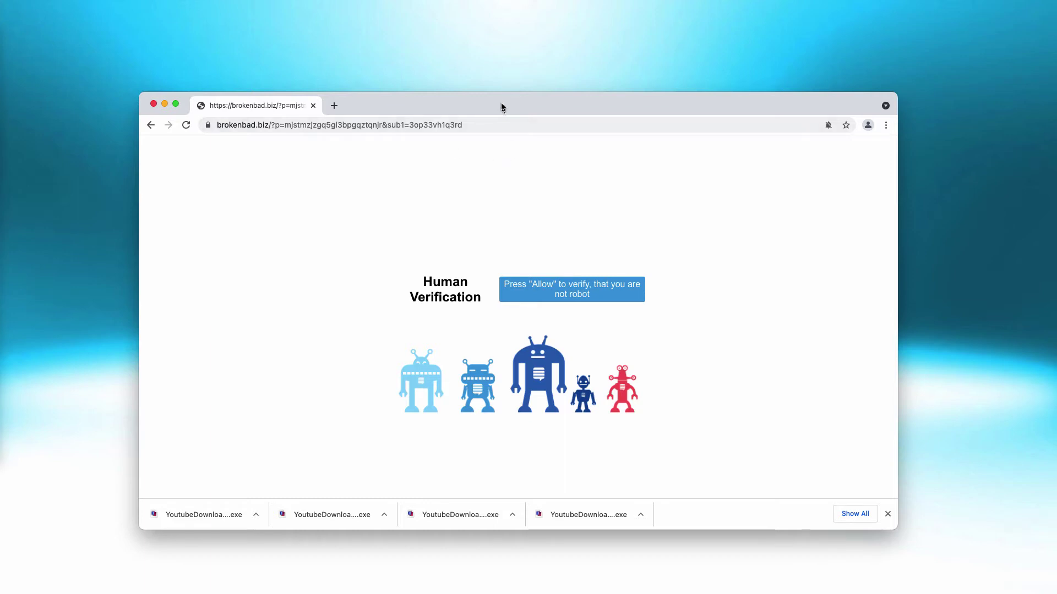
# Step: Highlight the brokenbad.biz domain in the page's web address to examine it
pyautogui.moveTo(500, 107); pyautogui.dragTo(464, 107)
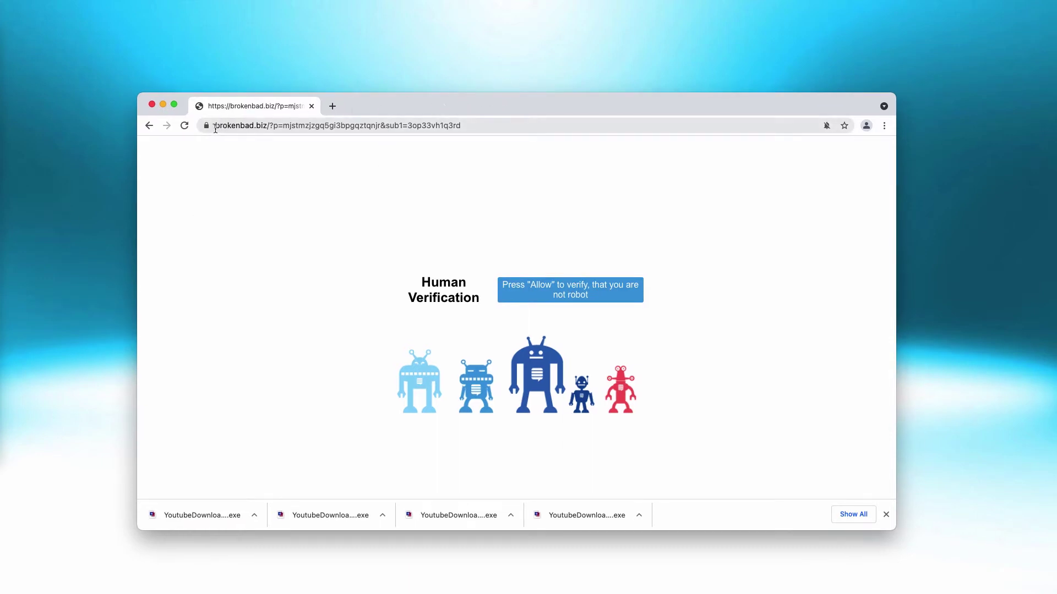
pyautogui.click(215, 126)
pyautogui.moveTo(215, 126); pyautogui.dragTo(270, 127)
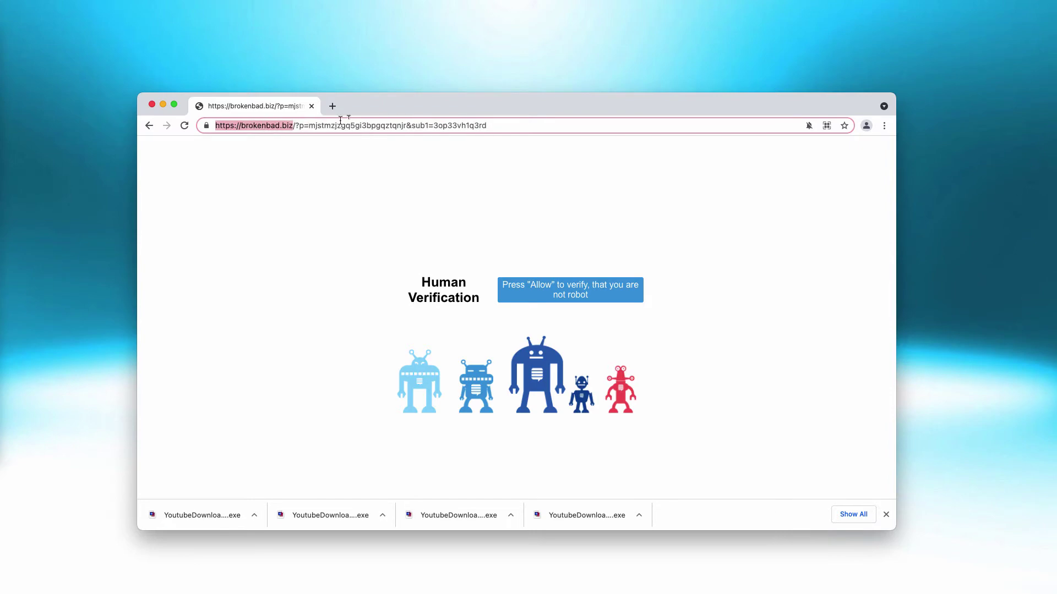
pyautogui.press('End')
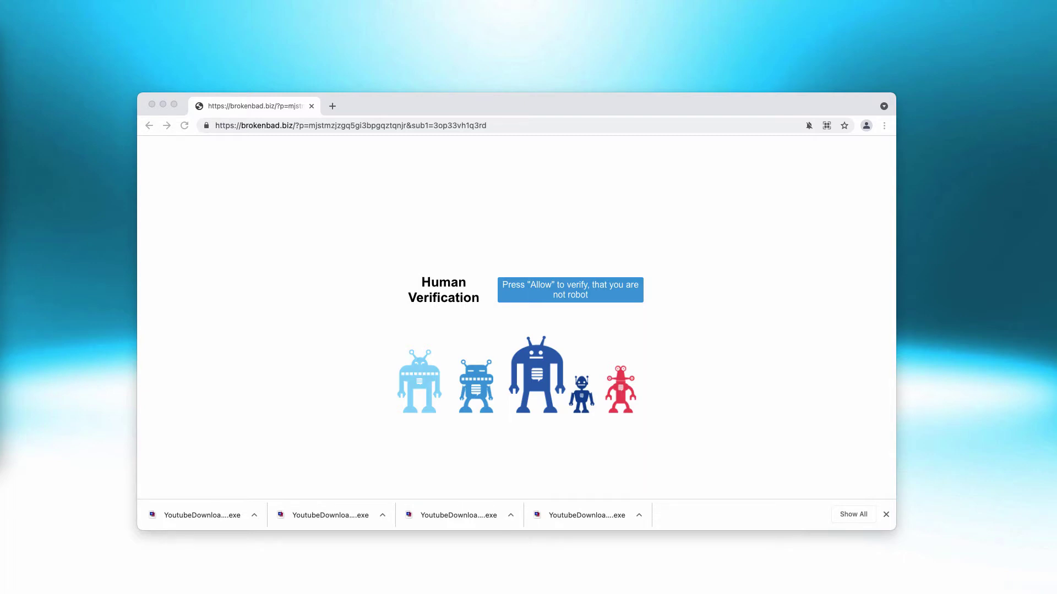
# Step: Allow the brokenbad.biz site to send notifications
pyautogui.click(578, 226)
pyautogui.click(808, 126)
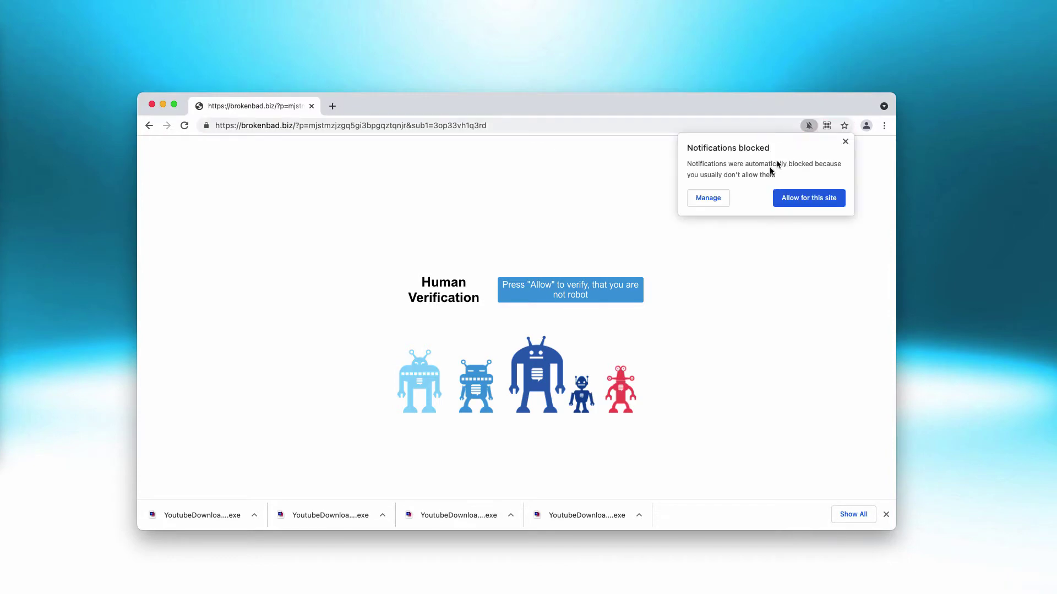
pyautogui.click(809, 198)
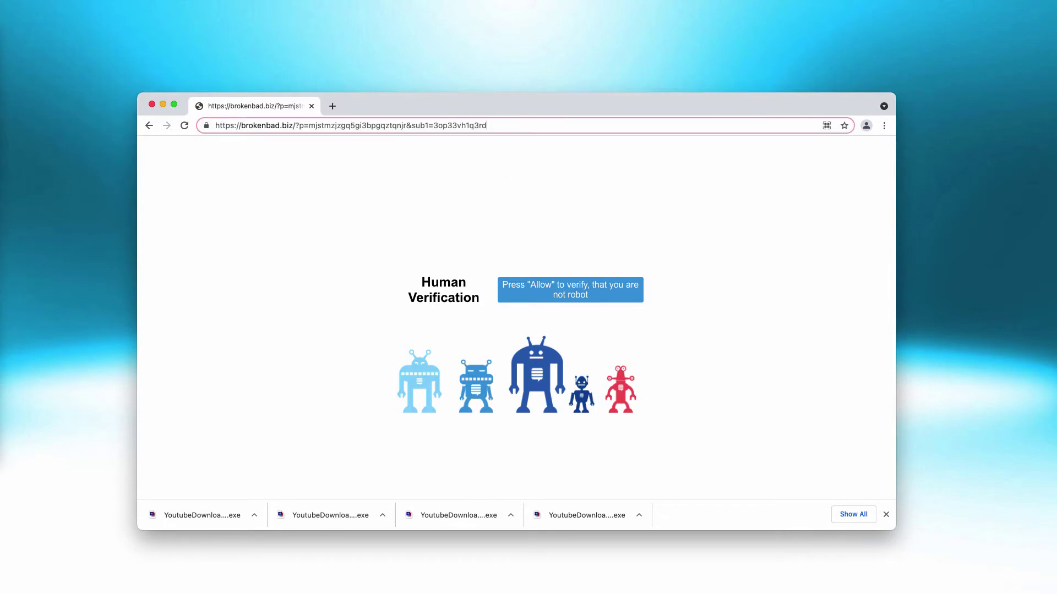
pyautogui.moveTo(493, 98); pyautogui.dragTo(481, 98)
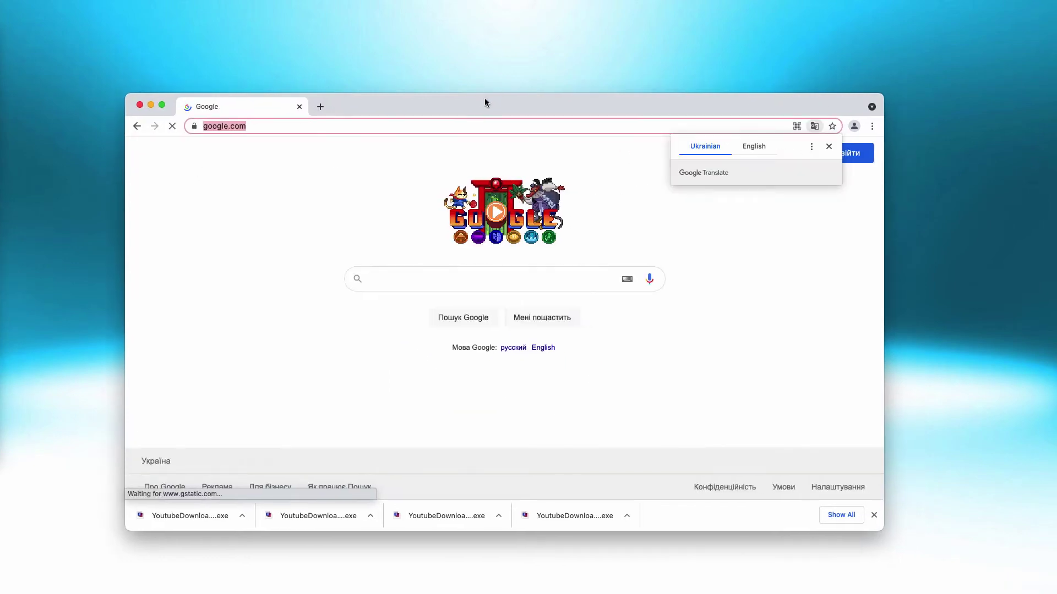
# Step: In a new tab, open the browser's Notifications permissions within the Site Settings of Privacy and security
pyautogui.click(320, 107)
pyautogui.click(871, 126)
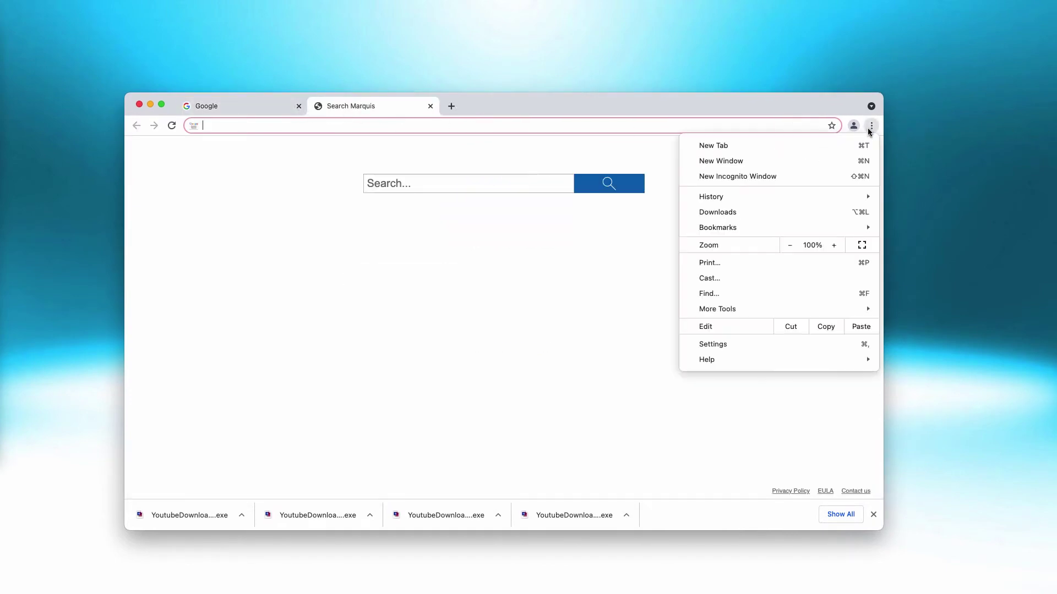
pyautogui.click(723, 342)
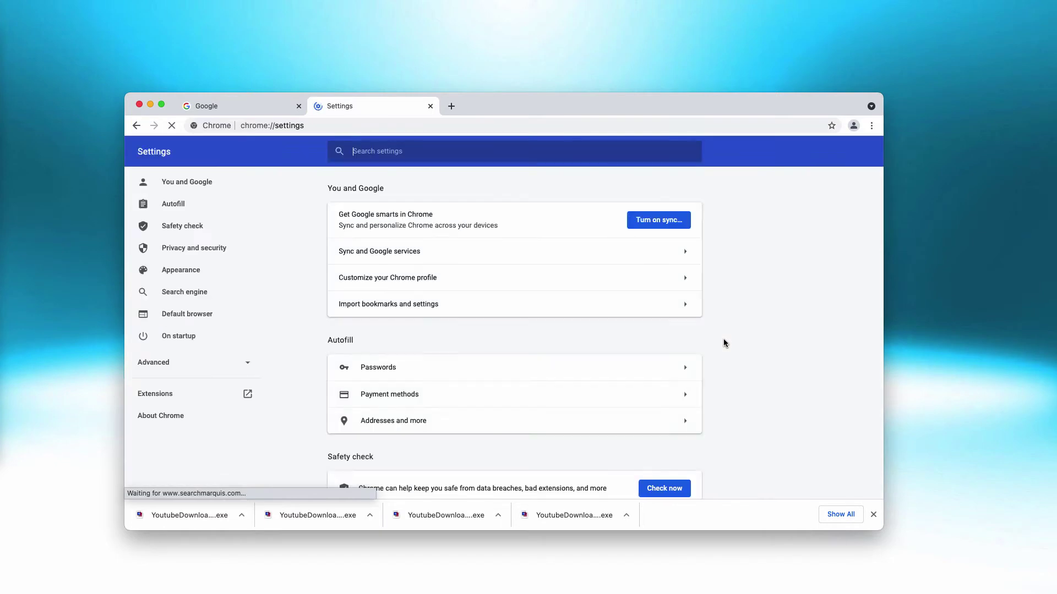
pyautogui.scroll(-3, 518, 321)
pyautogui.scroll(-3, 517, 320)
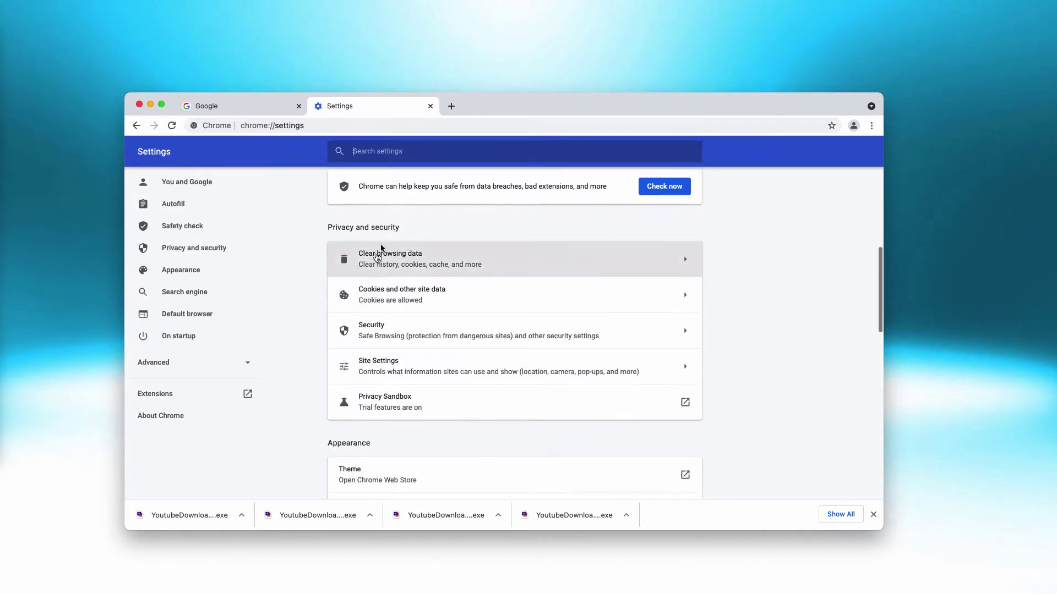
pyautogui.moveTo(328, 228); pyautogui.dragTo(408, 233)
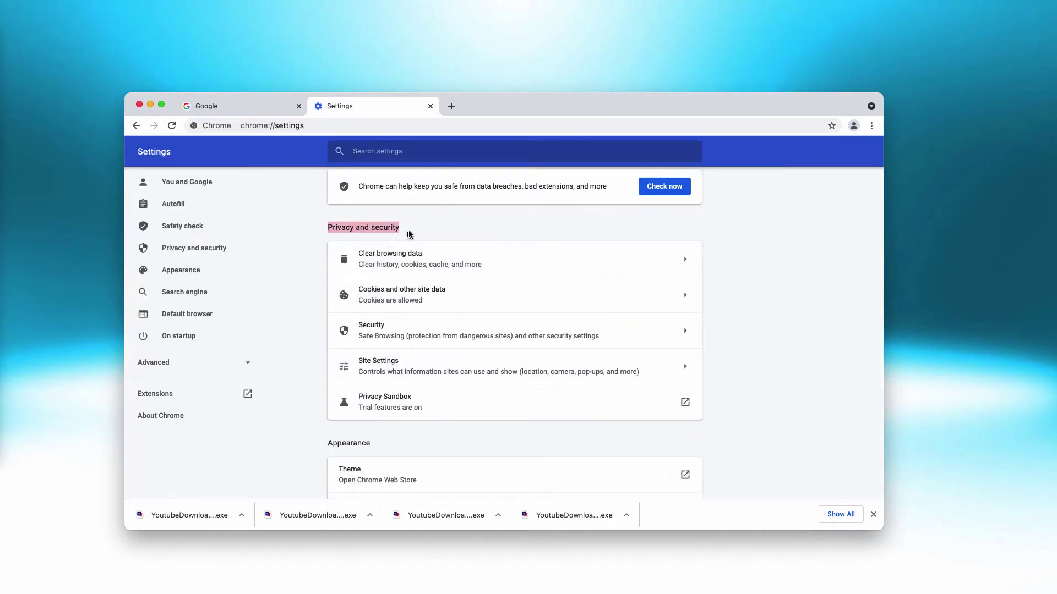
pyautogui.click(394, 370)
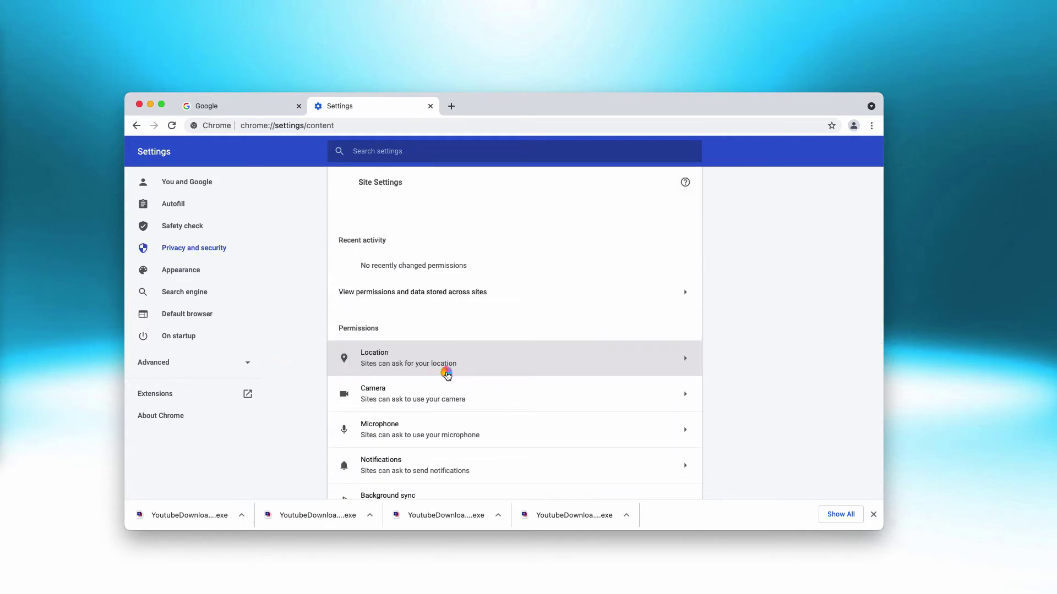
pyautogui.scroll(-5, 451, 361)
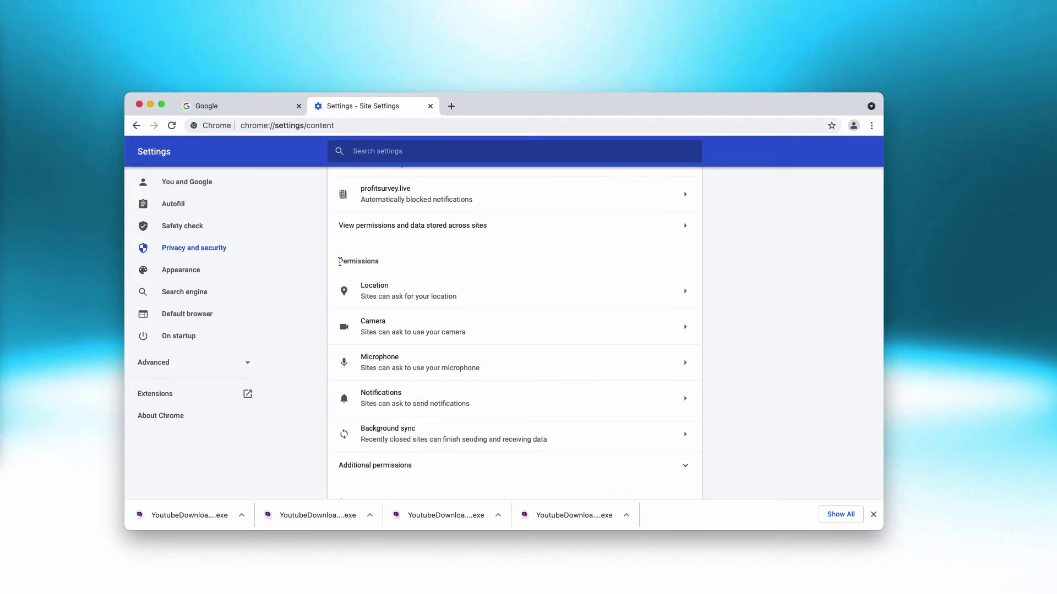
pyautogui.click(392, 393)
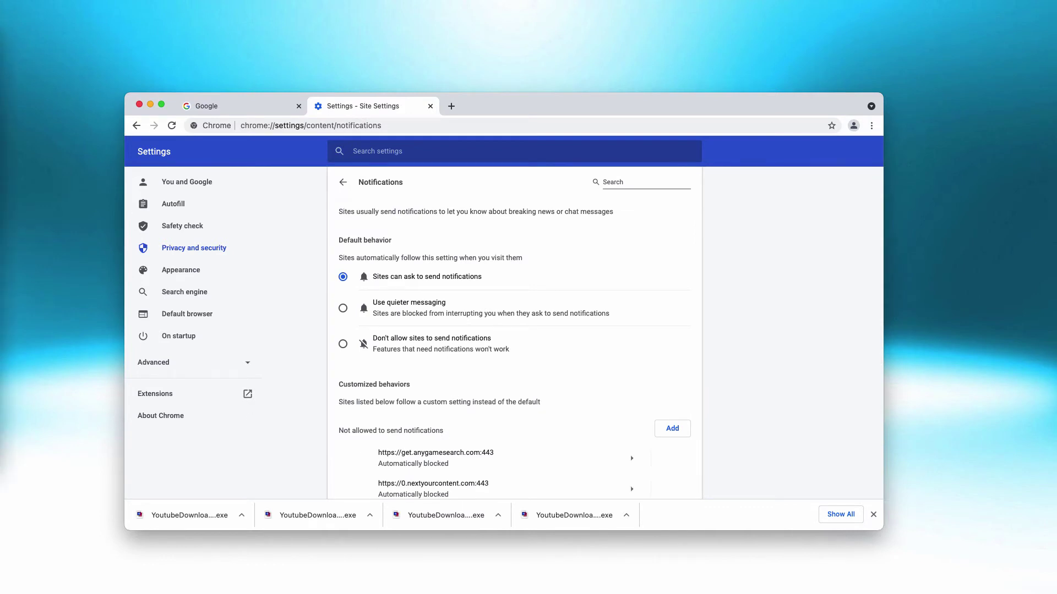
# Step: Remove brokenbad.biz from the sites allowed to send notifications
pyautogui.scroll(-5, 573, 363)
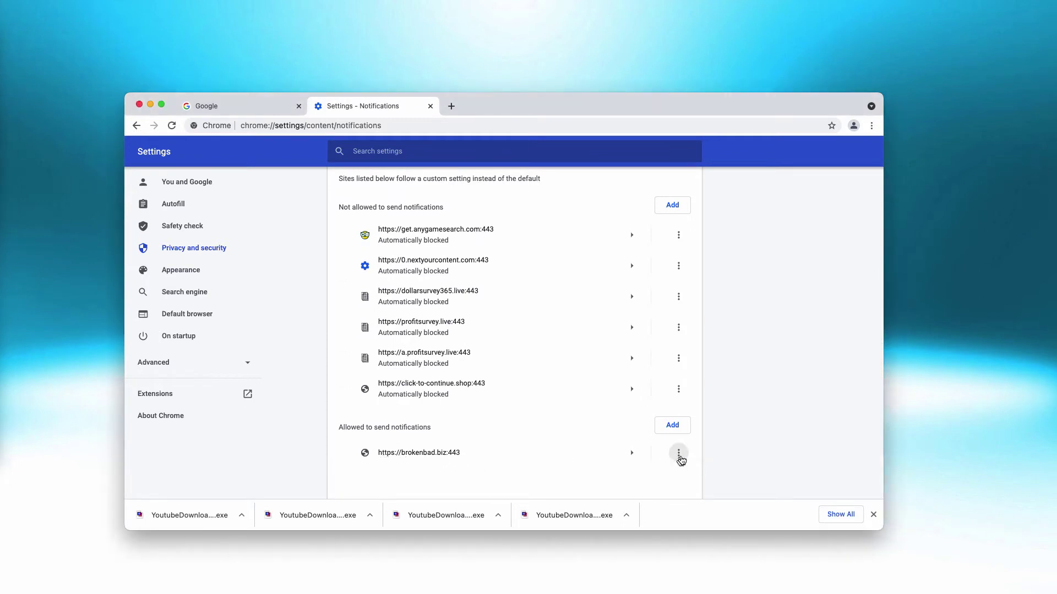
pyautogui.click(678, 453)
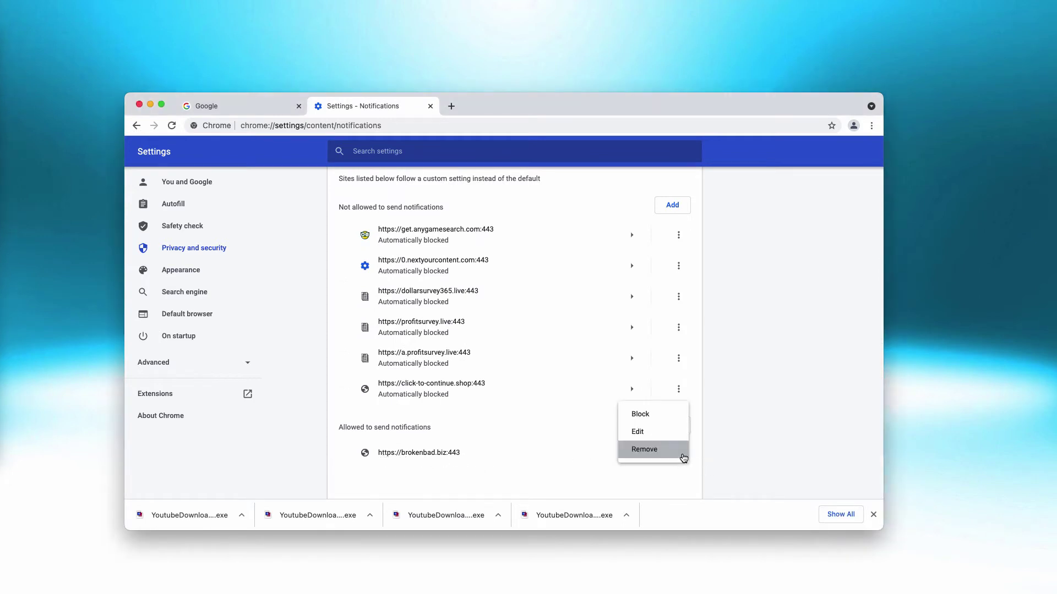
pyautogui.click(656, 450)
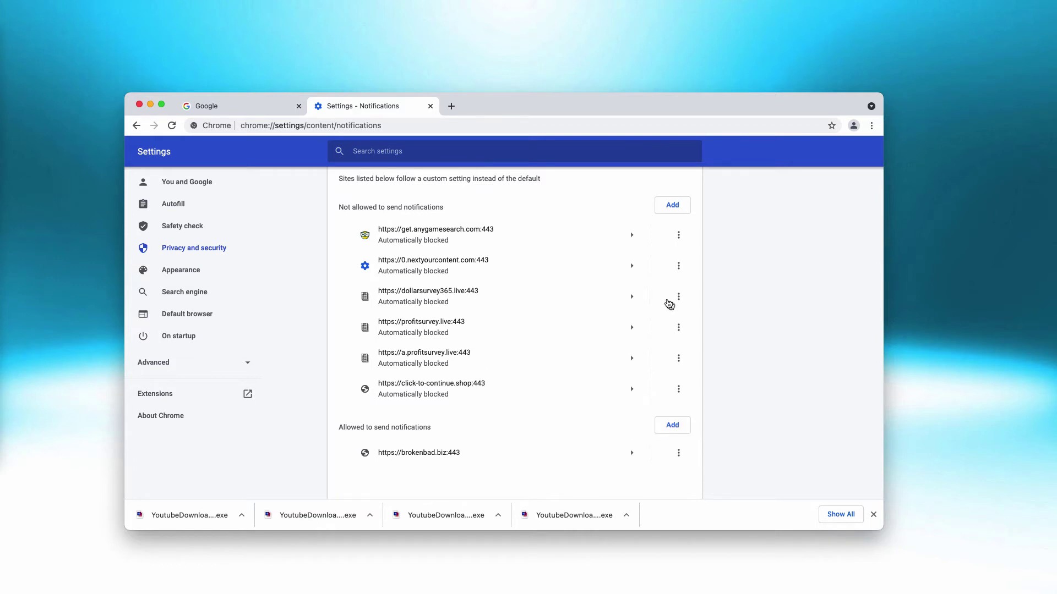
# Step: Remove every entry from get.anygamesearch.com through click-to-continue.shop from the sites not allowed to send notifications
pyautogui.click(678, 235)
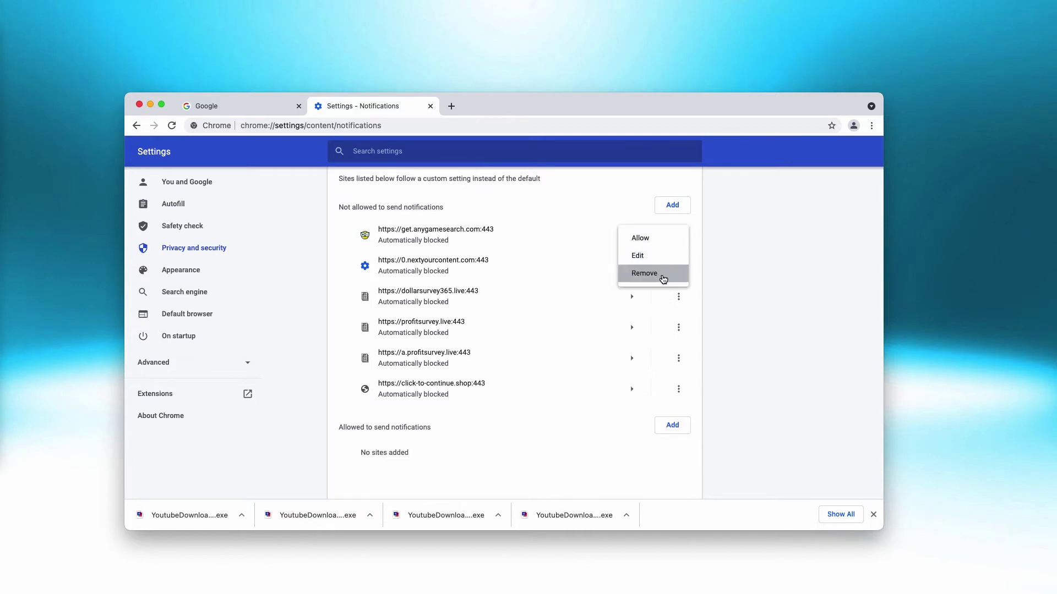
pyautogui.click(663, 274)
pyautogui.click(679, 267)
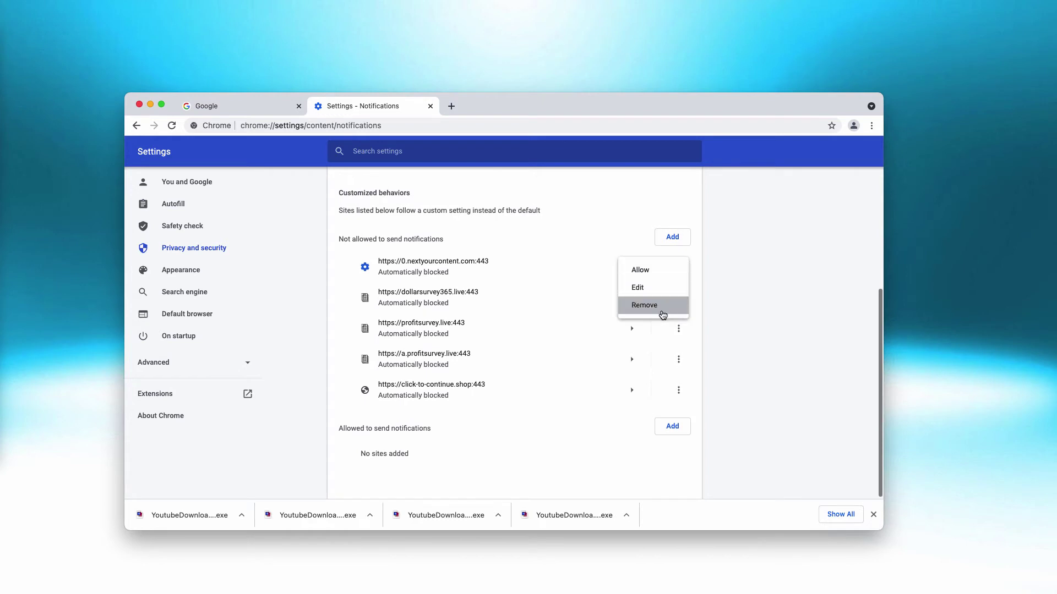
pyautogui.click(664, 314)
pyautogui.click(679, 296)
pyautogui.click(662, 337)
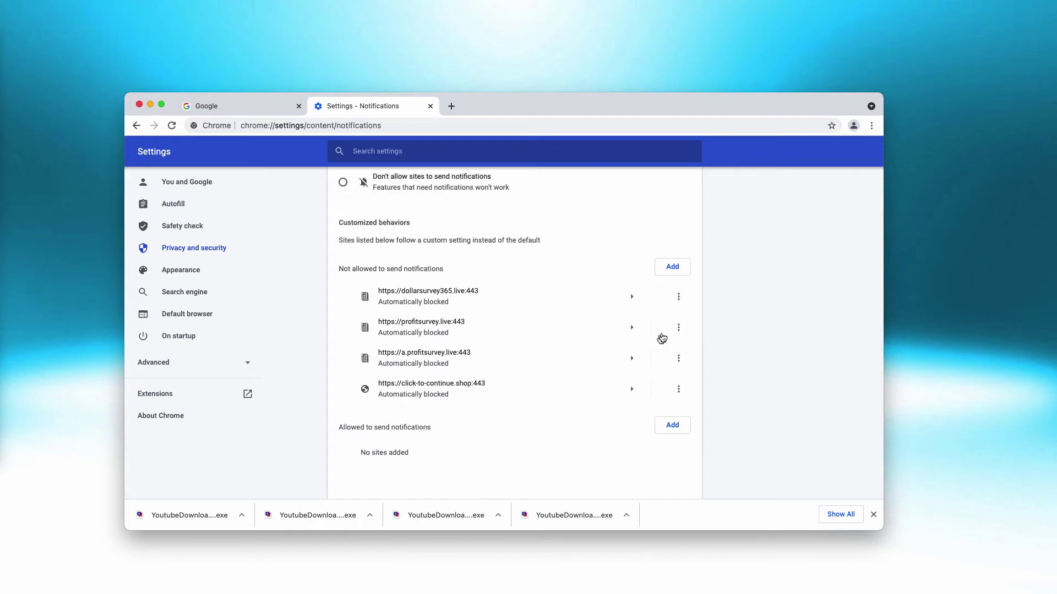
pyautogui.click(679, 329)
pyautogui.click(665, 364)
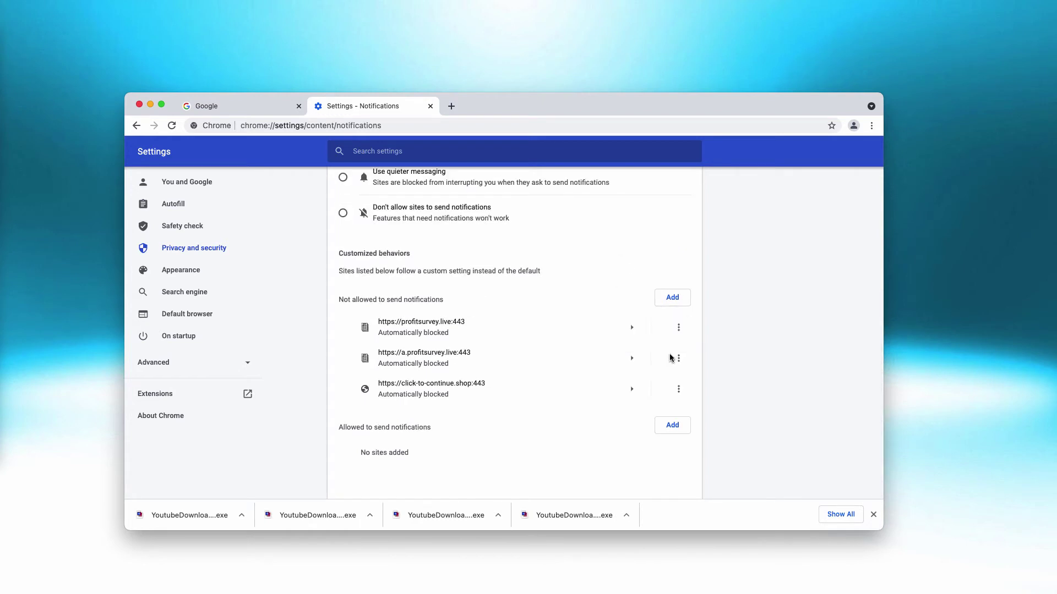
pyautogui.click(679, 358)
pyautogui.click(669, 398)
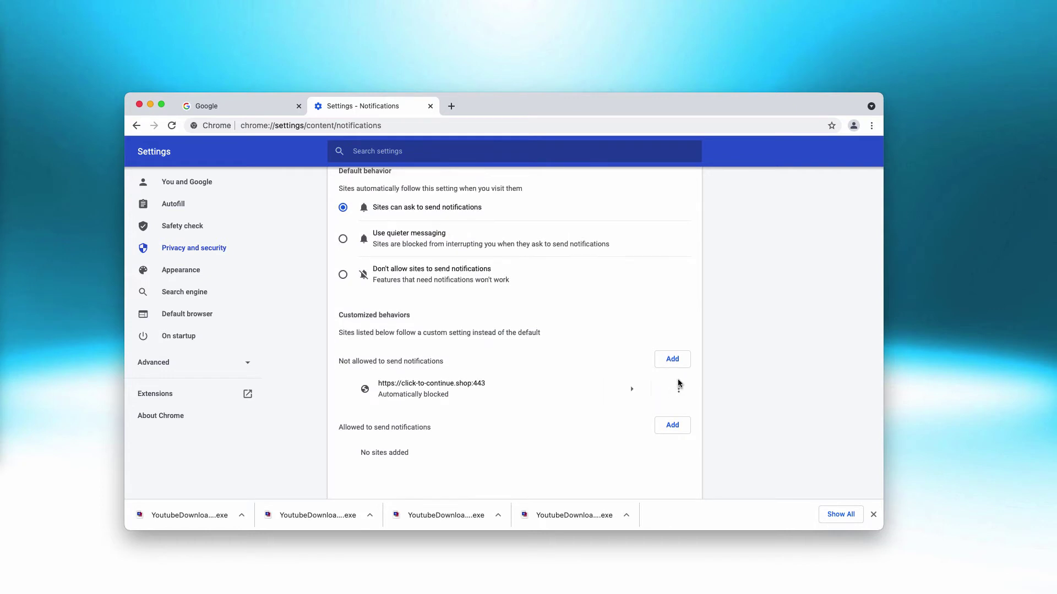
pyautogui.click(678, 390)
pyautogui.click(647, 427)
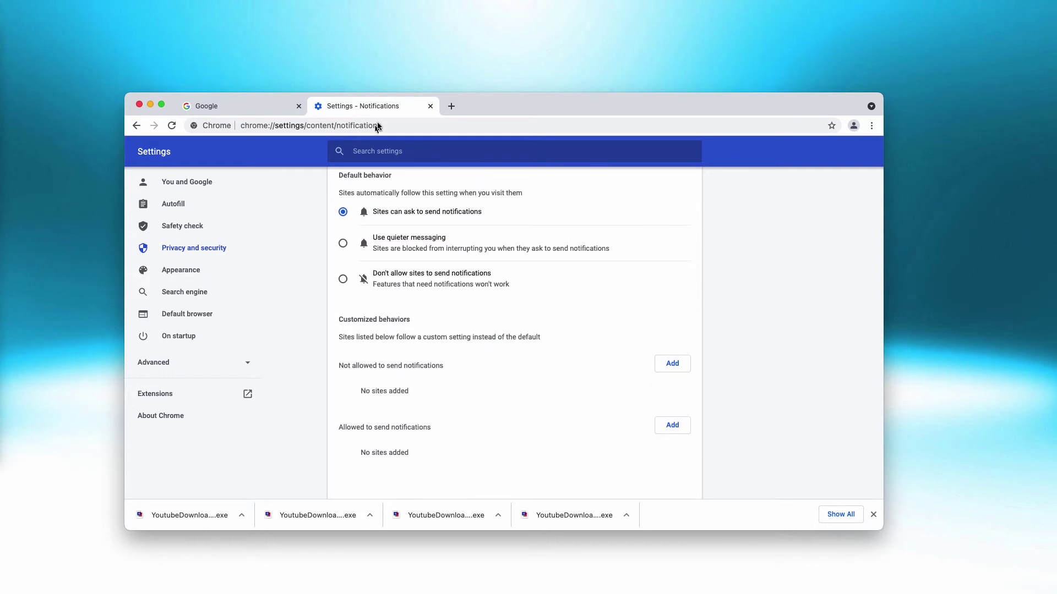
# Step: Load combocleaner.com, close the Google tab and choose the Windows version of Combo Cleaner
pyautogui.click(378, 126)
pyautogui.write('combocleaner.com')
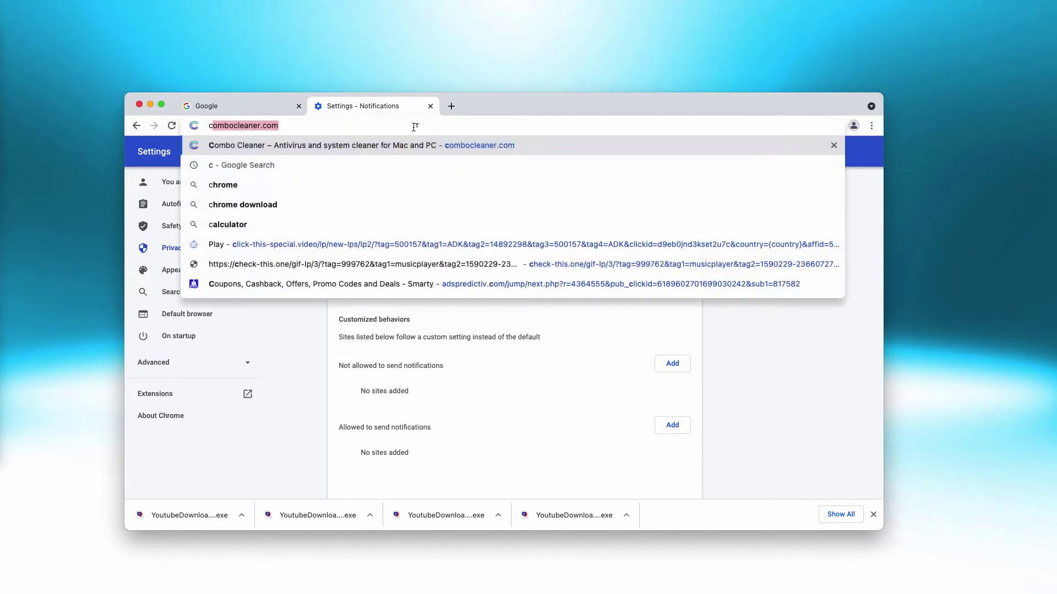
pyautogui.press('Return')
pyautogui.click(298, 106)
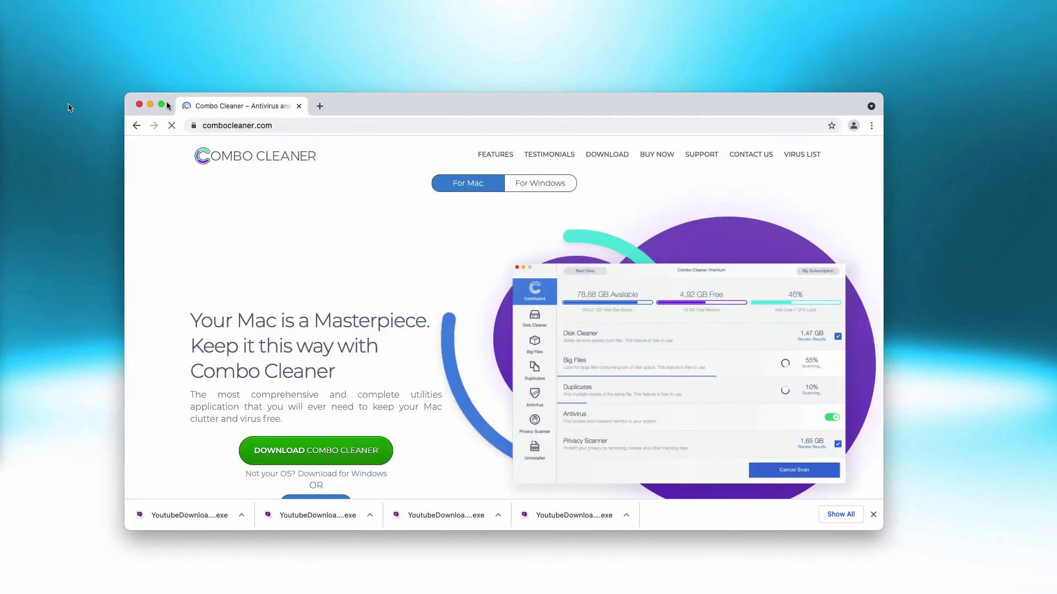
pyautogui.click(540, 183)
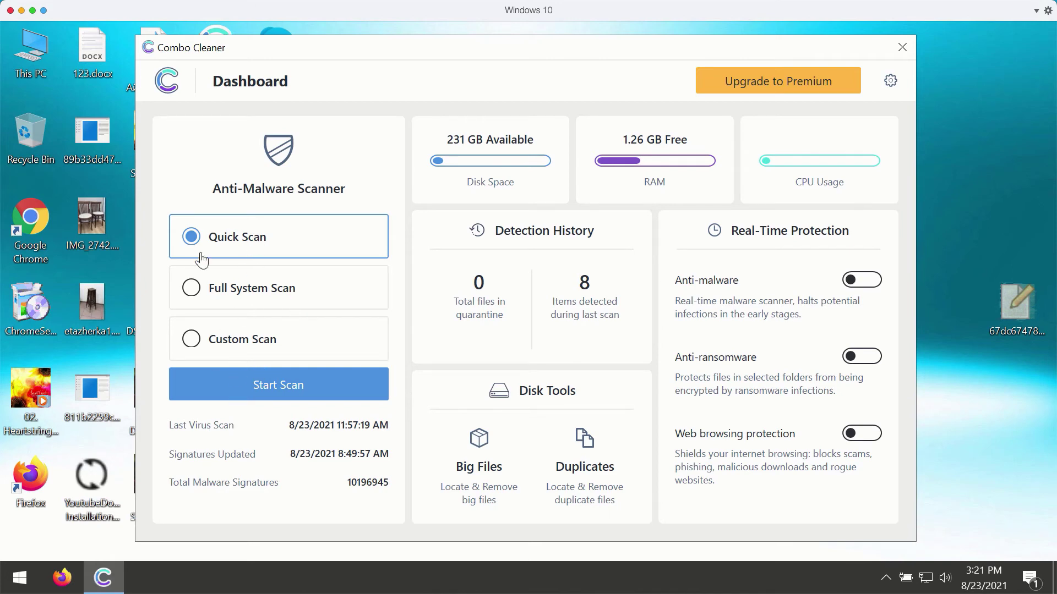
# Step: Start a Quick Scan in the Combo Cleaner application and return to its dashboard
pyautogui.click(279, 386)
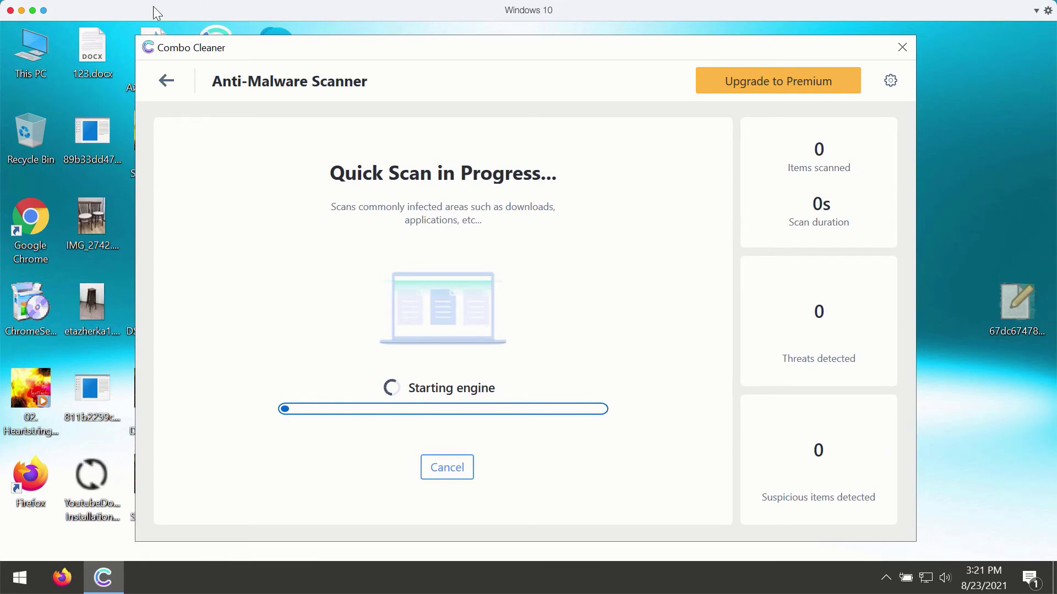
pyautogui.click(167, 81)
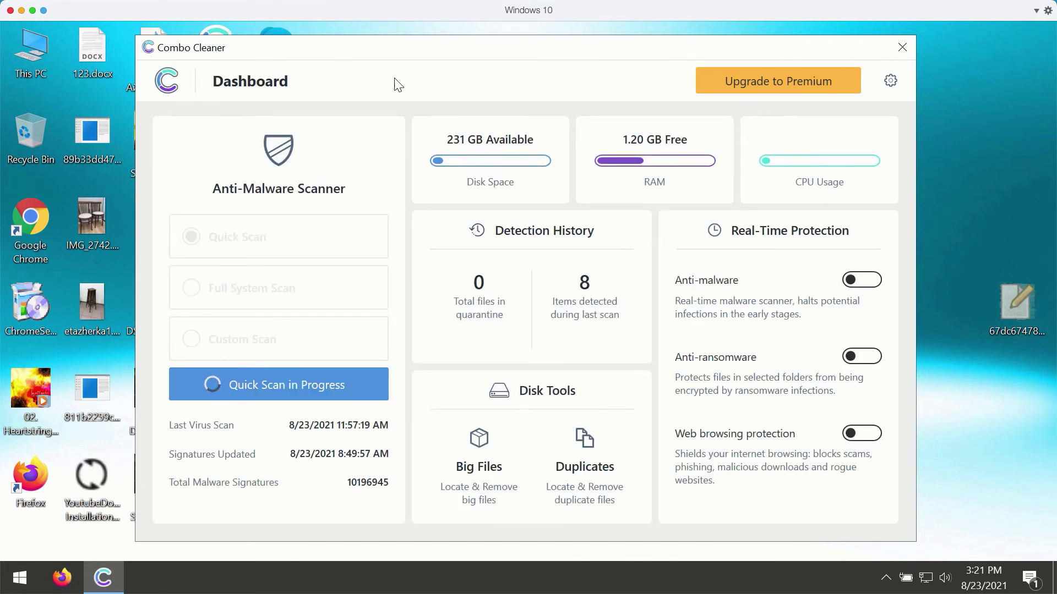
# Step: Look over Combo Cleaner's general and anti-ransomware settings, and return to the dashboard
pyautogui.click(891, 81)
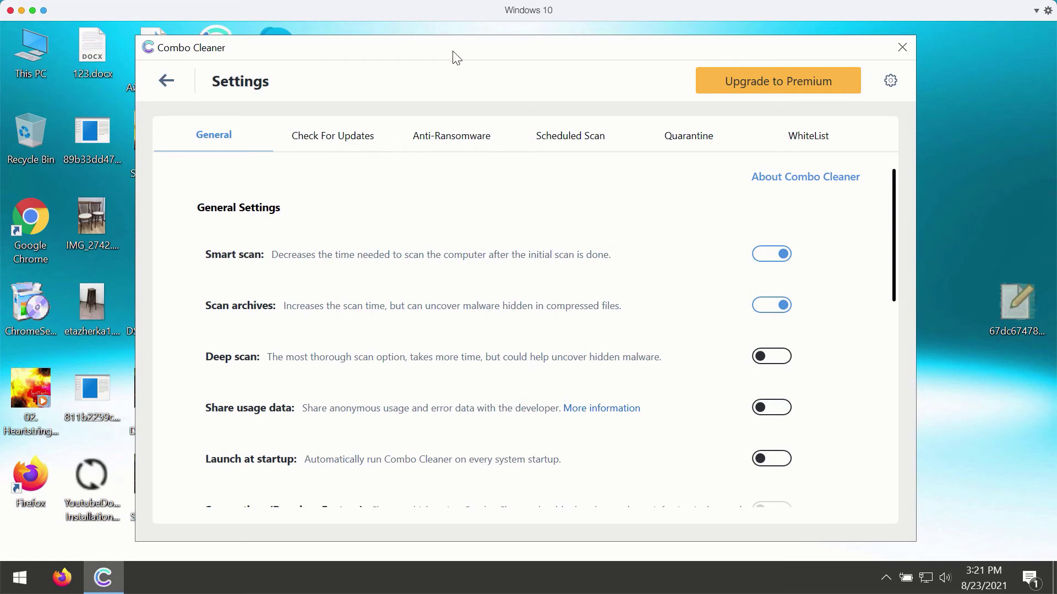
pyautogui.click(451, 142)
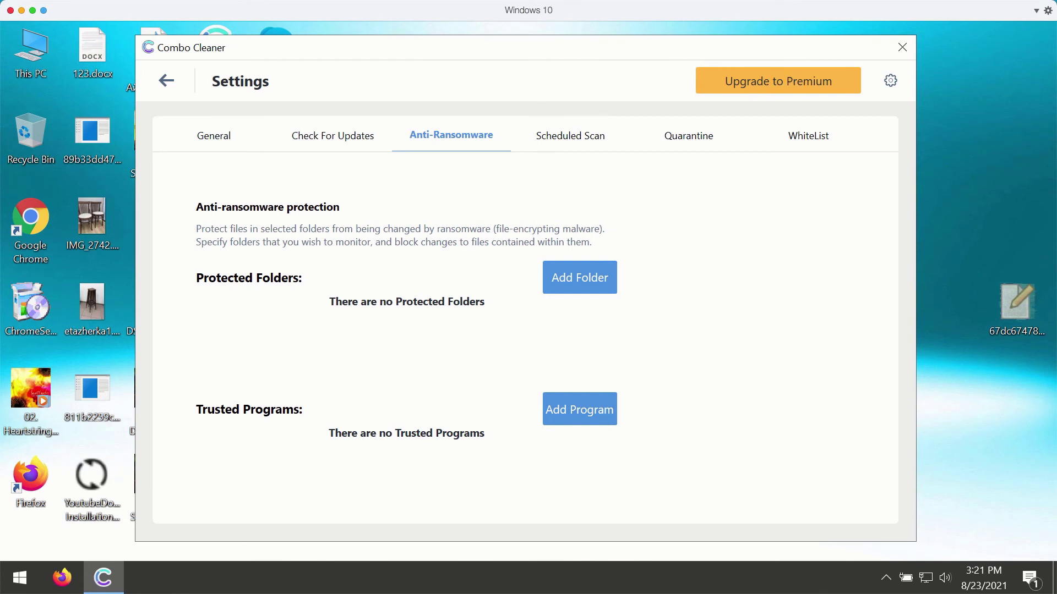
pyautogui.click(163, 82)
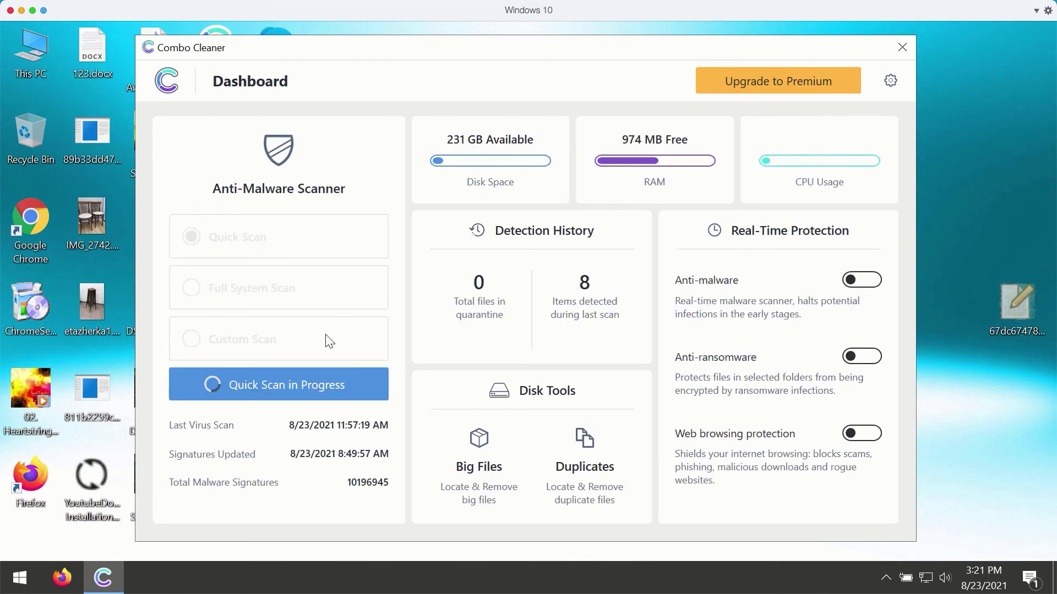
# Step: Reopen the running Quick Scan's progress view and cancel the scan
pyautogui.click(322, 384)
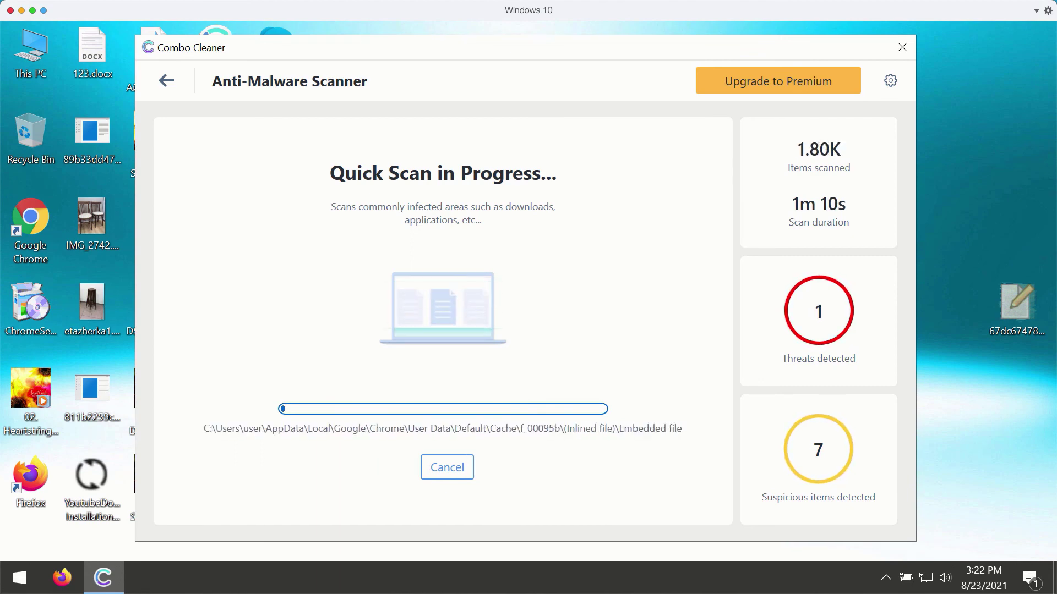
pyautogui.click(464, 473)
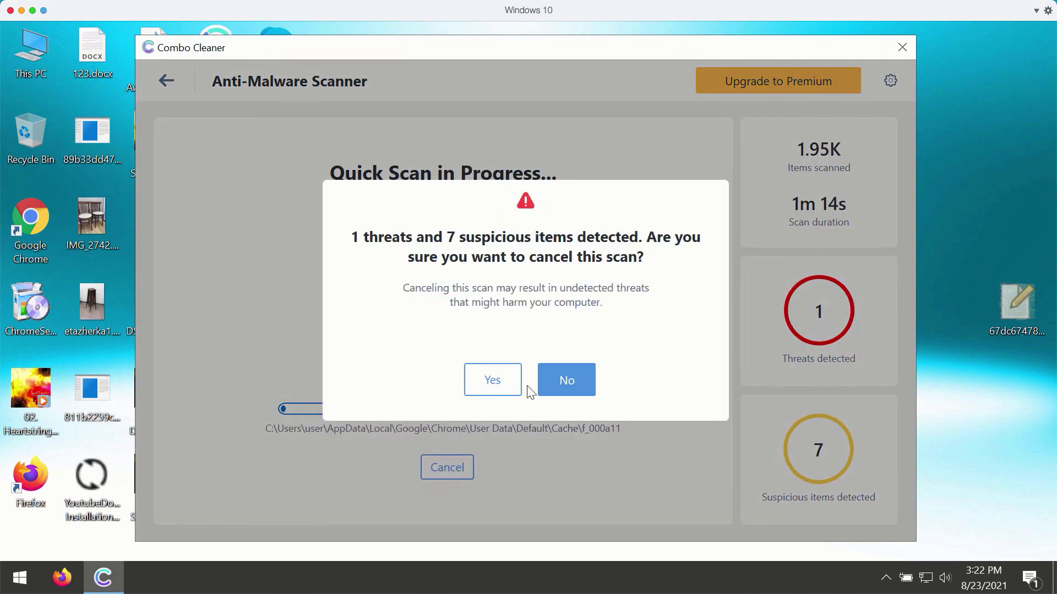
pyautogui.click(493, 382)
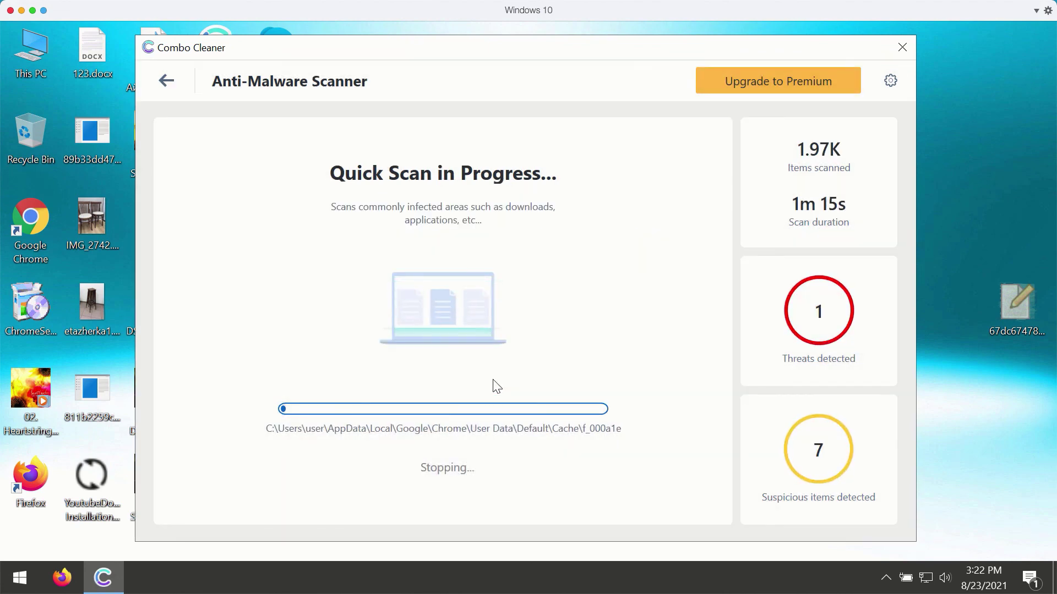